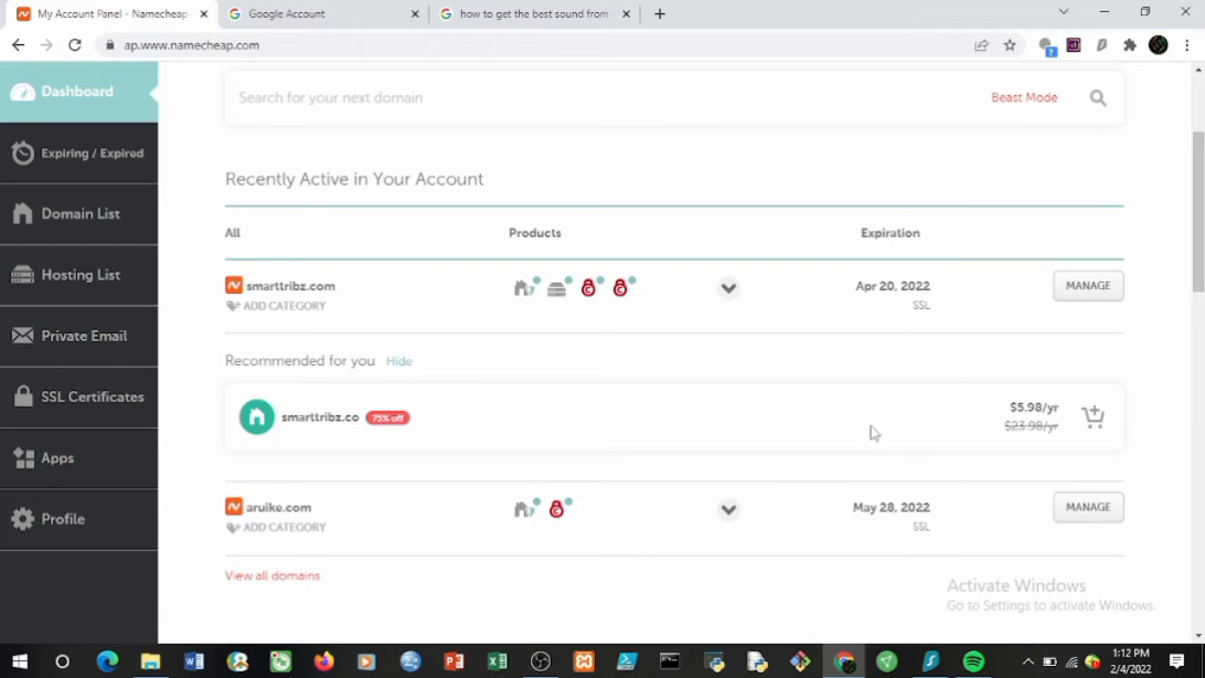
# Bring up options for the smarttribz.com Stellar Plus hosting plan, then dismiss the browser menu.
pyautogui.rightClick(556, 298)
pyautogui.press('Escape')
# Launch cPanel for the Stellar Plus plan in a new tab and scroll to the Email tools.
pyautogui.moveTo(557, 299)
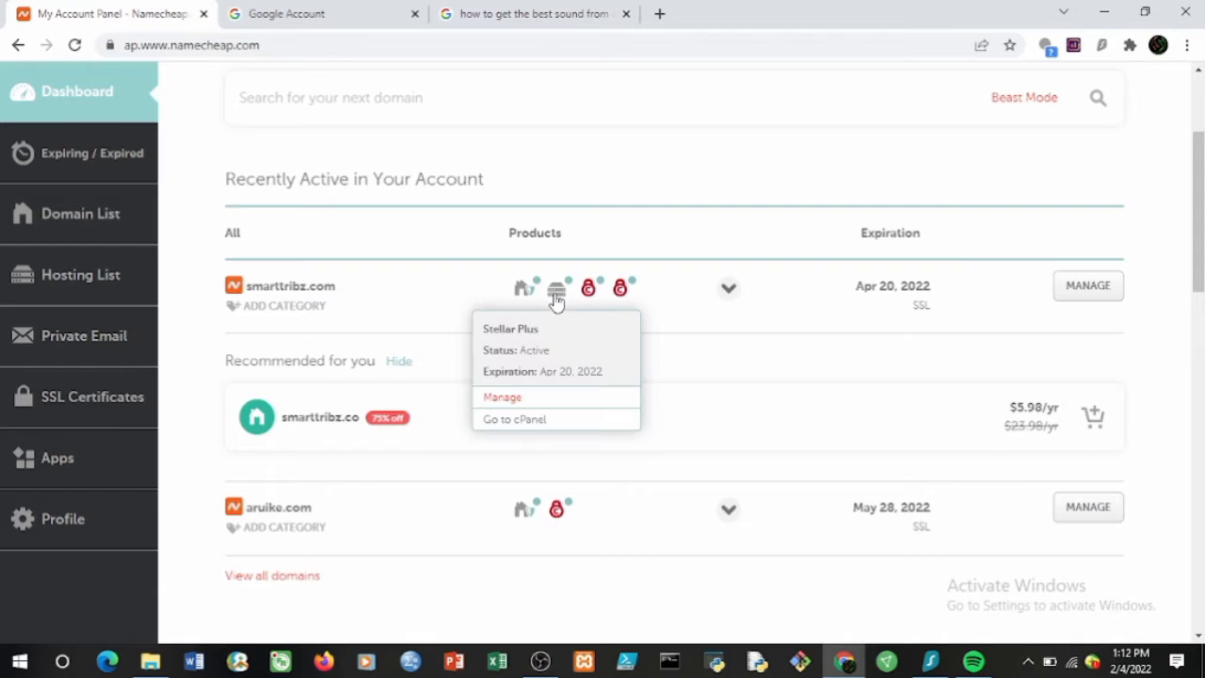
pyautogui.click(542, 420)
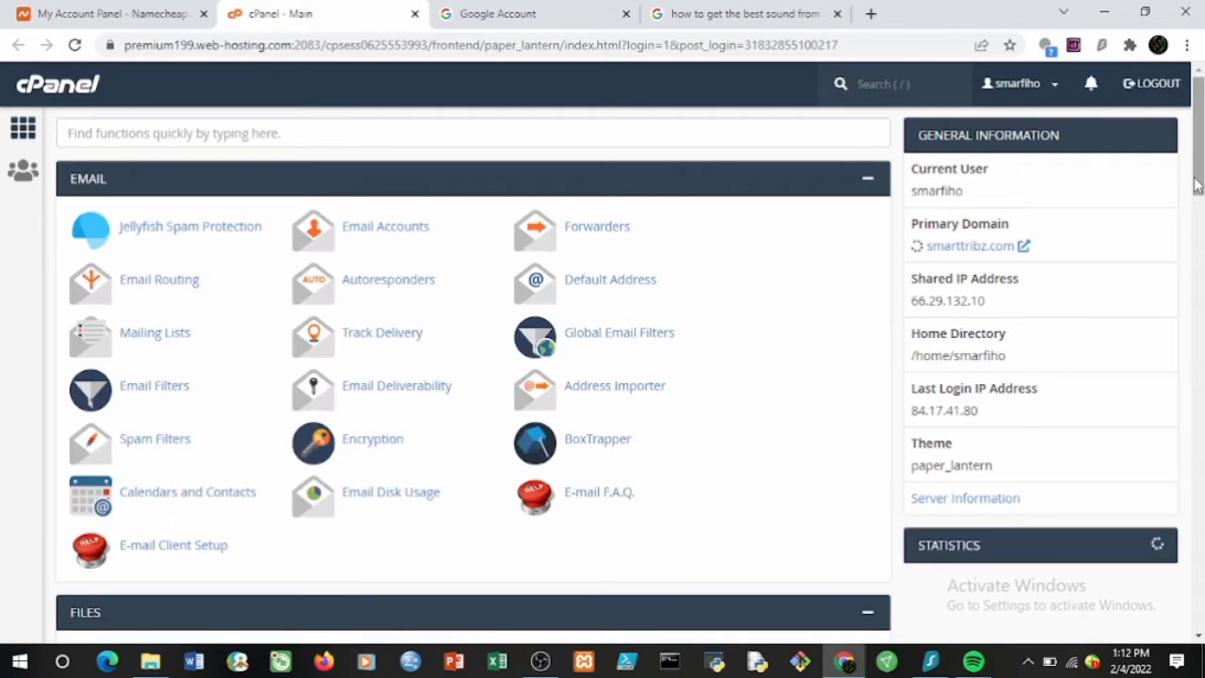
pyautogui.scroll(-6, 1201, 287)
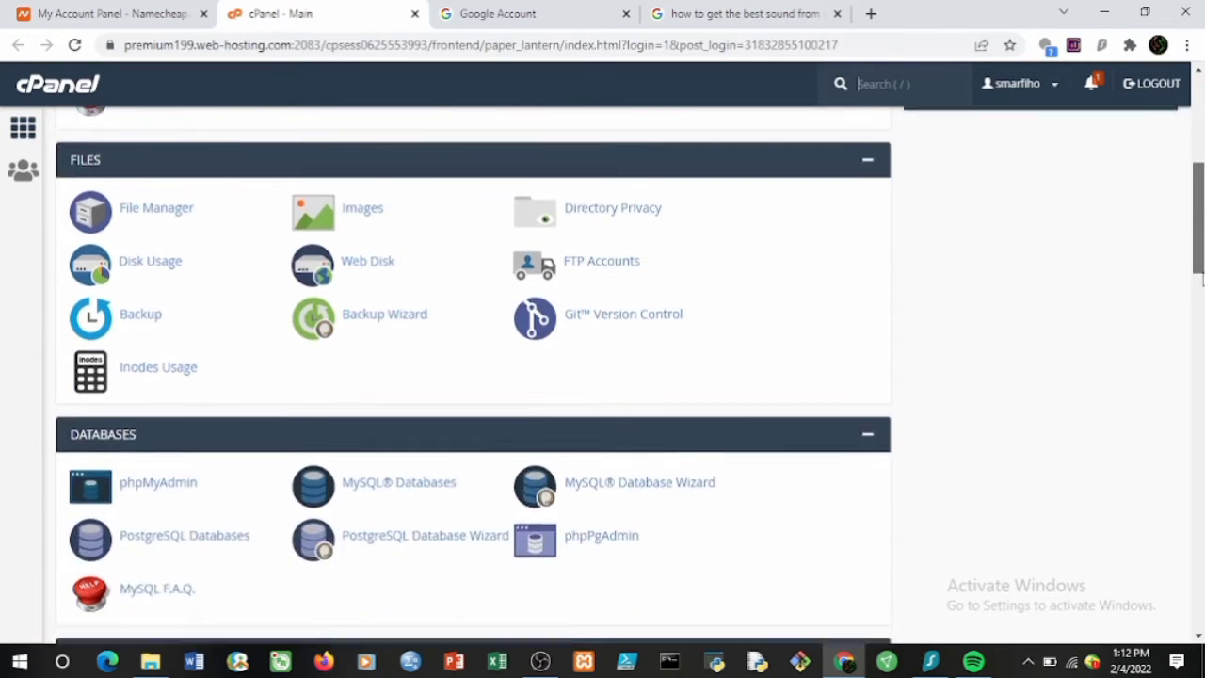
pyautogui.moveTo(1202, 287); pyautogui.dragTo(1192, 168)
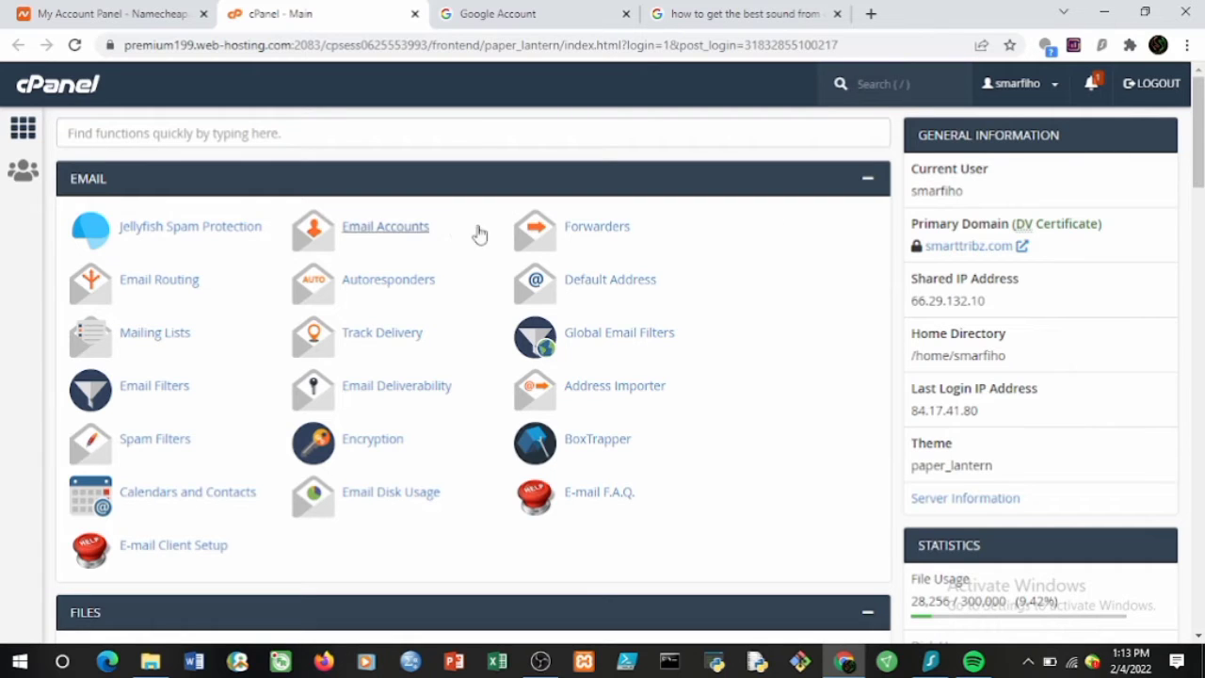
# Review the existing email accounts list, then start creating a new account with + Create.
pyautogui.click(390, 235)
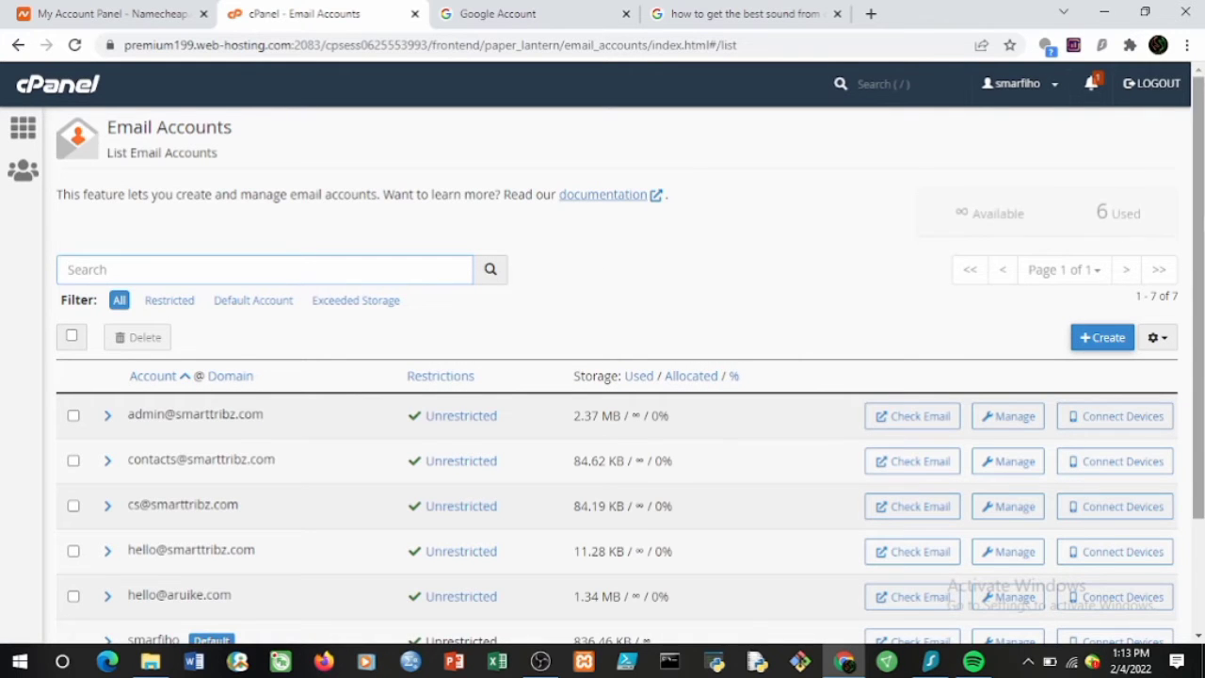
pyautogui.scroll(-1, 1103, 211)
pyautogui.scroll(-1, 630, 375)
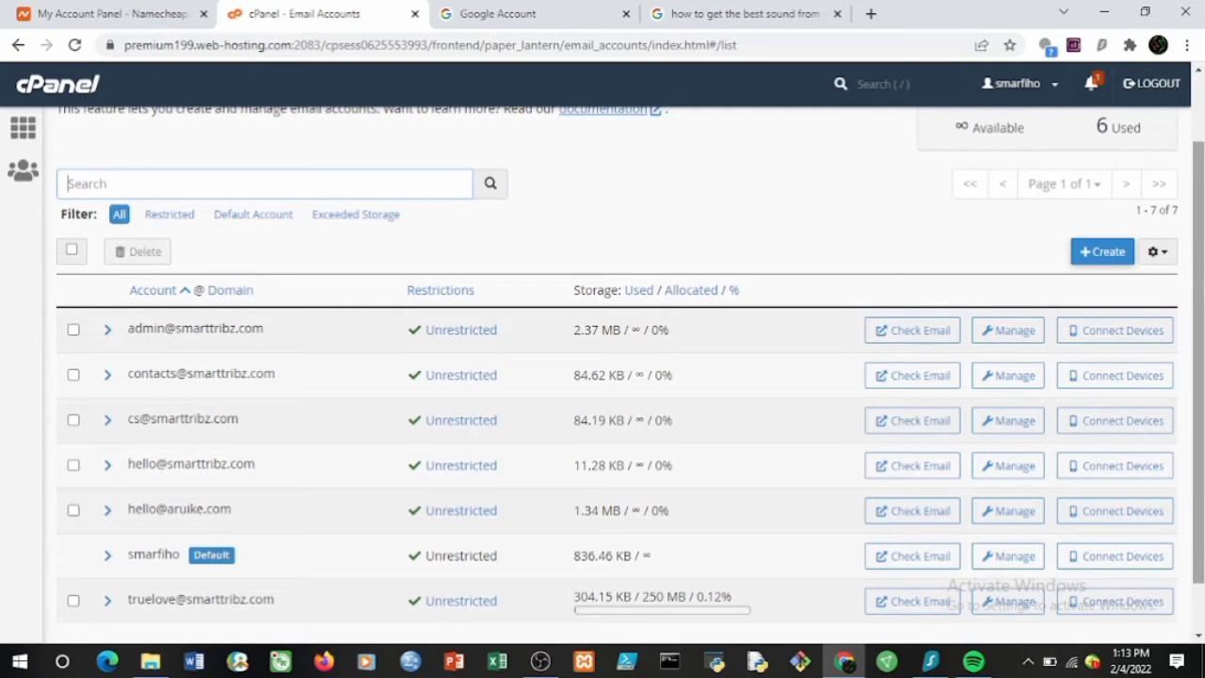
pyautogui.scroll(-1, 1201, 287)
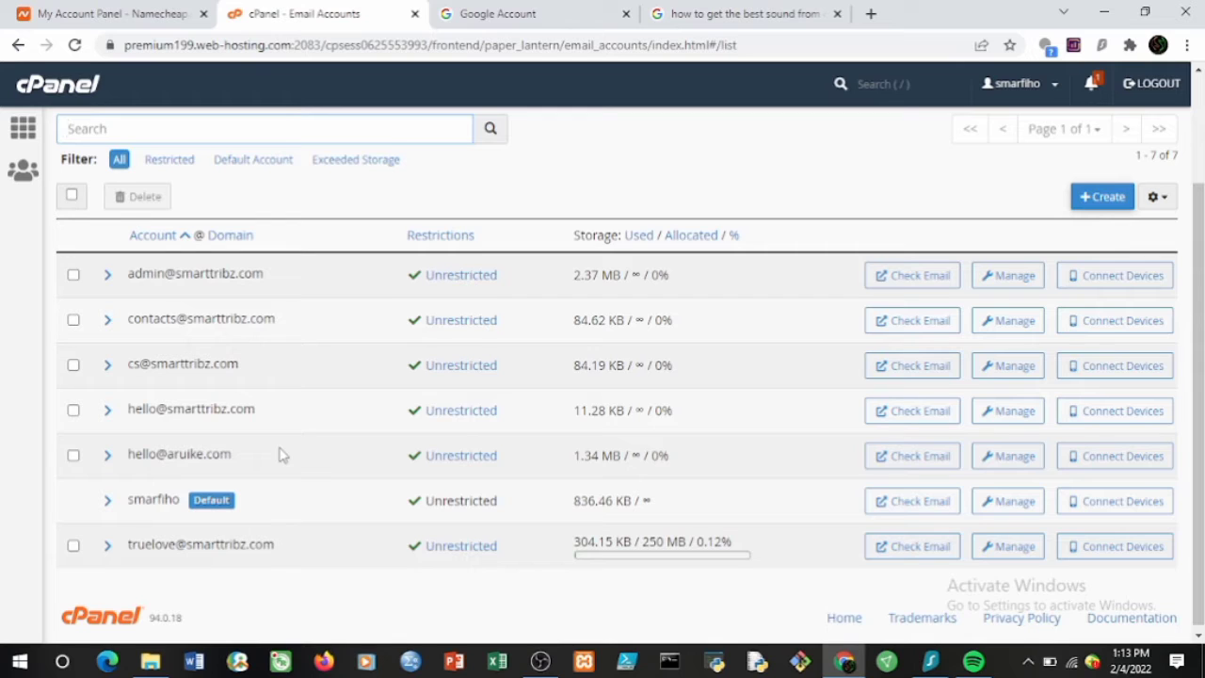
pyautogui.click(1109, 200)
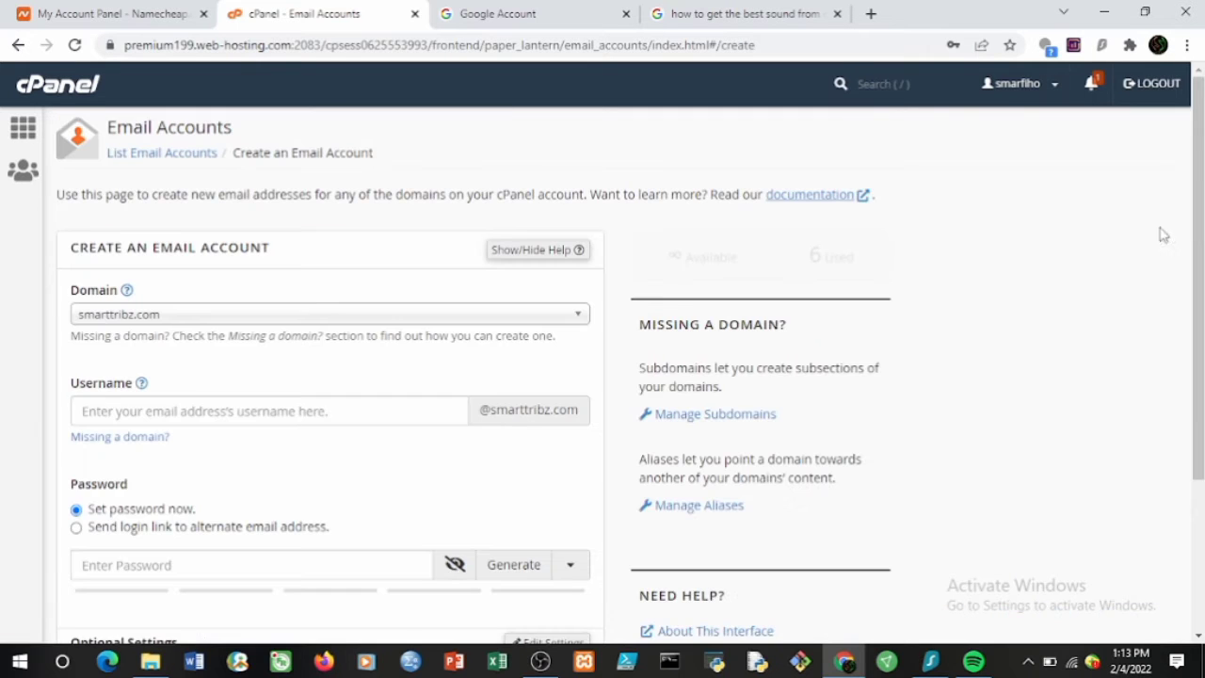
# Keep smarttribz.com as the address domain and move into the Username field.
pyautogui.scroll(-1, 1194, 254)
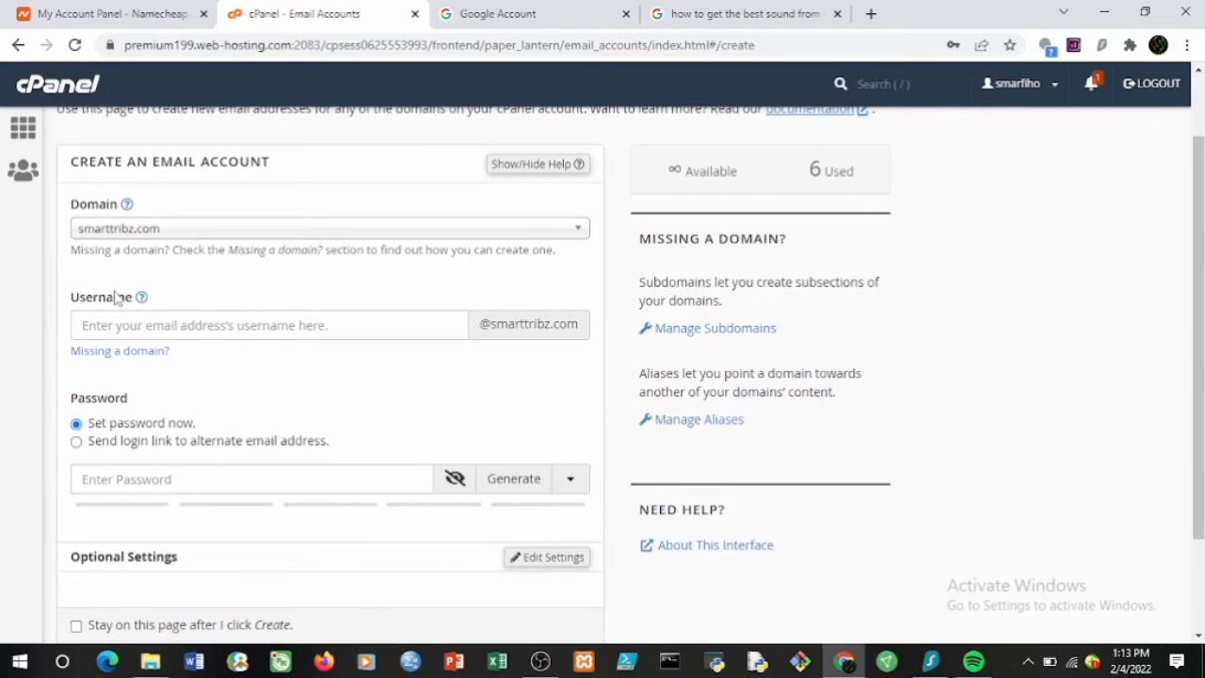
pyautogui.click(107, 228)
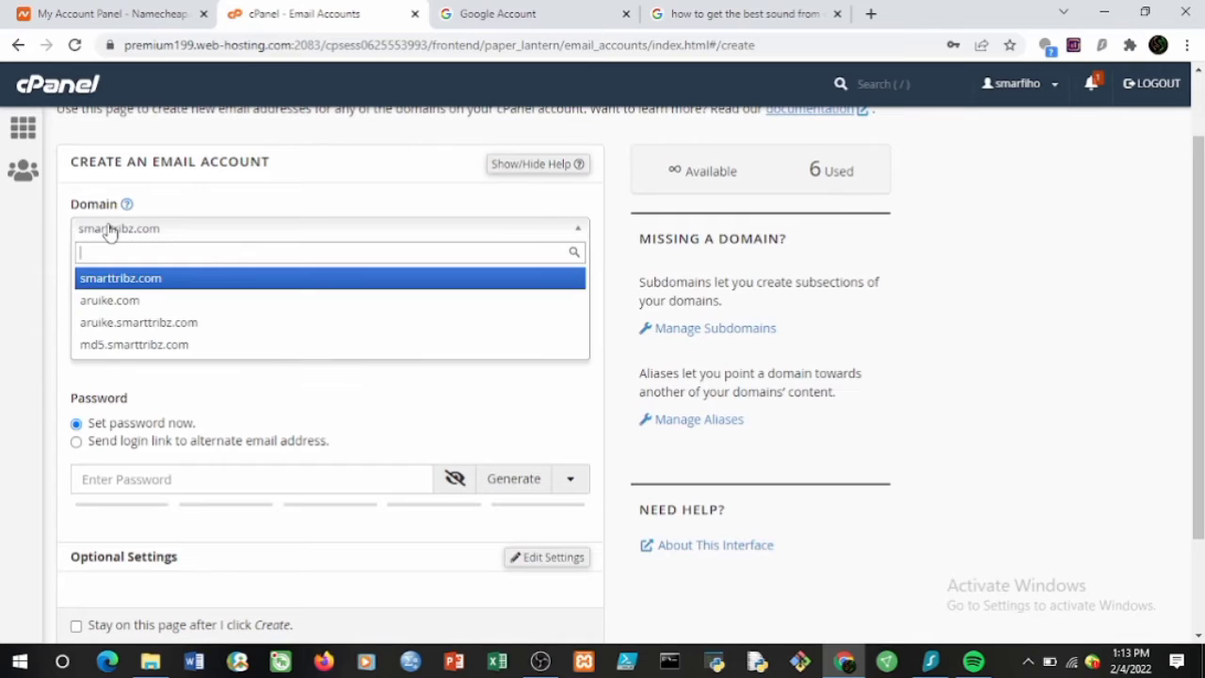
pyautogui.click(124, 290)
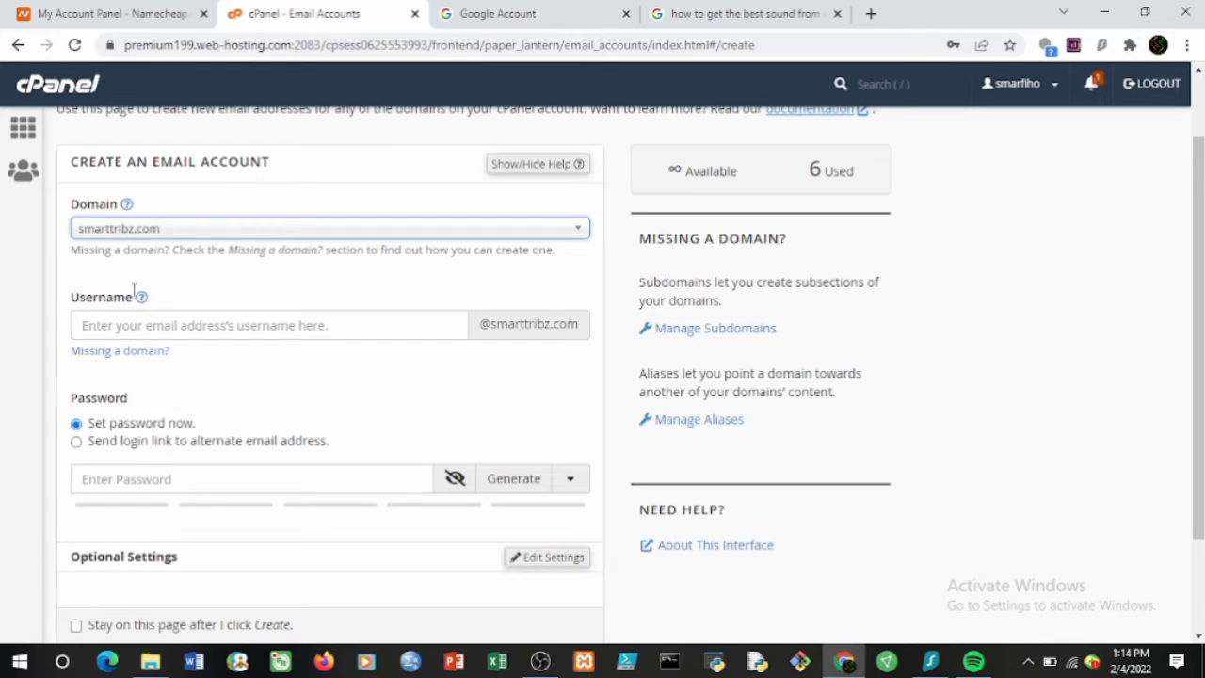
pyautogui.click(133, 323)
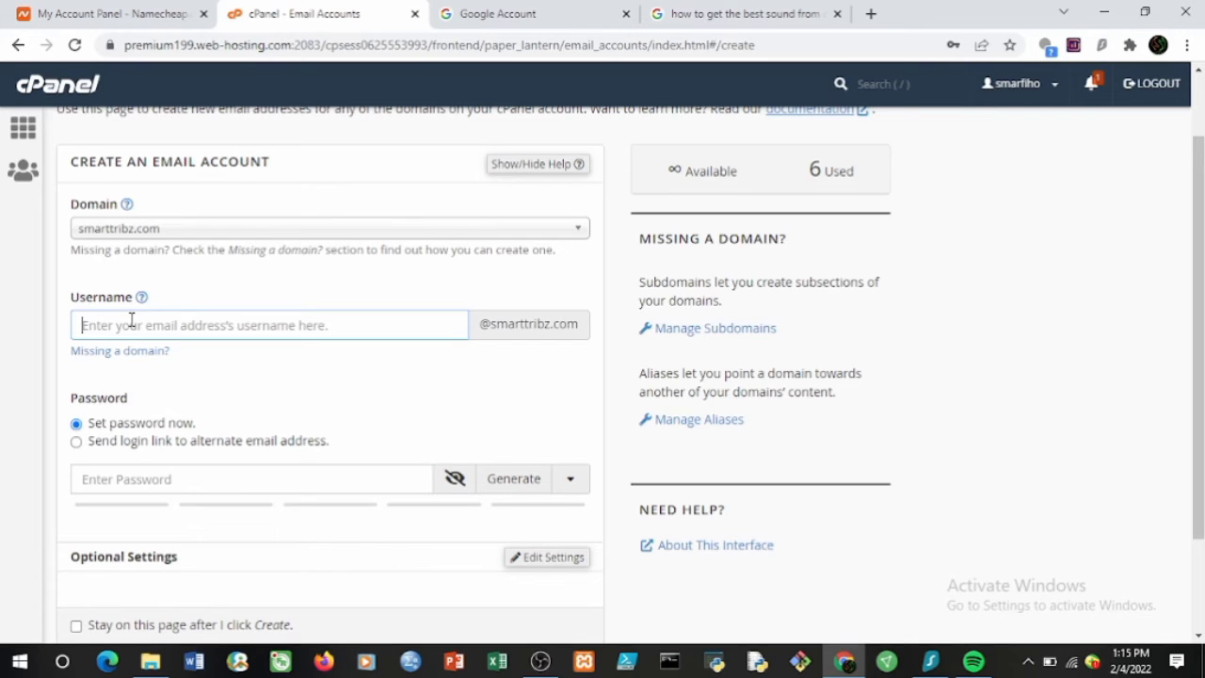
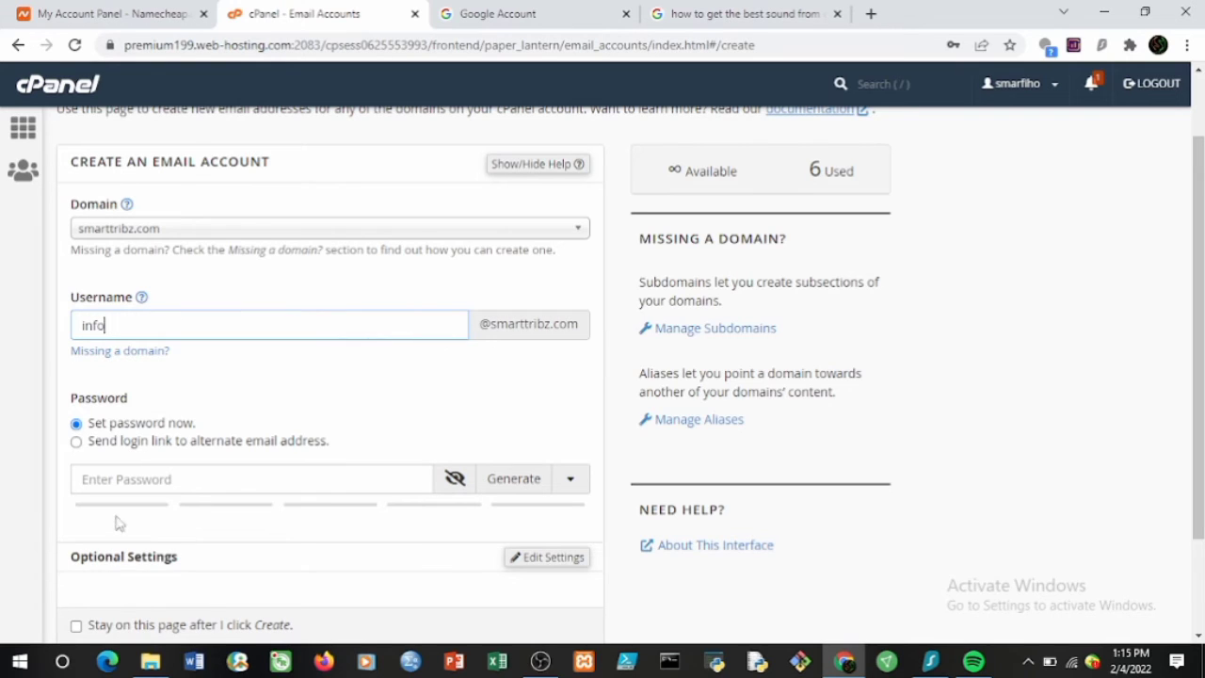
pyautogui.click(110, 479)
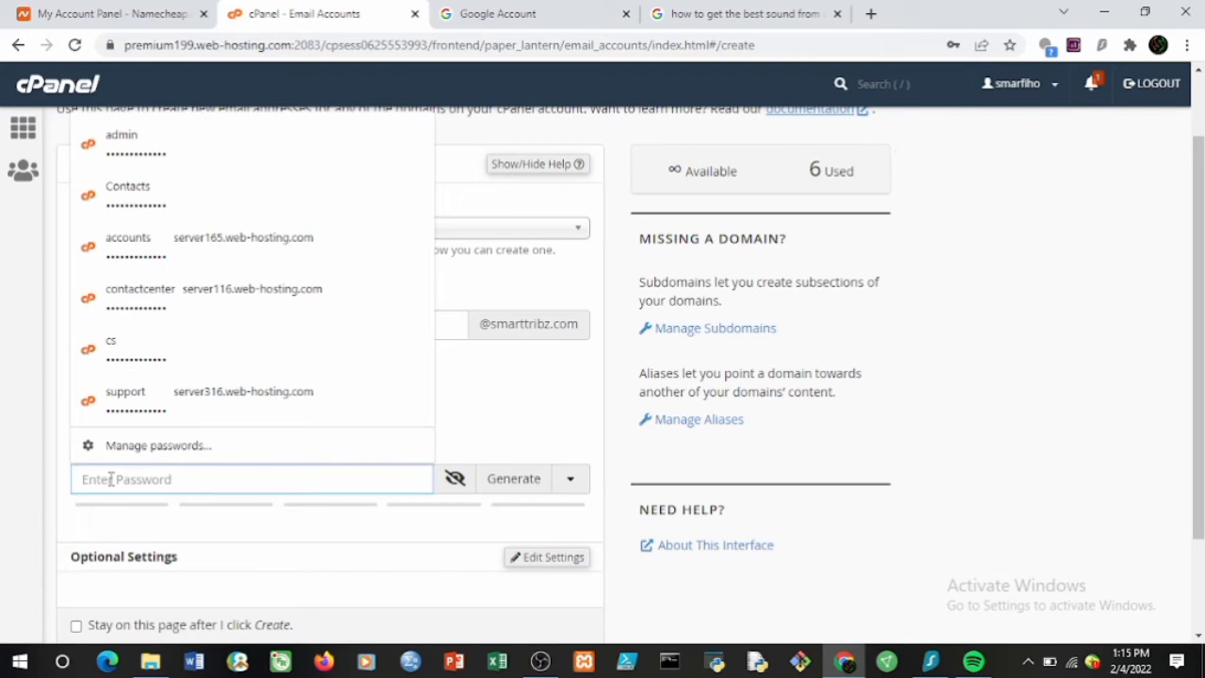
pyautogui.write('*****')
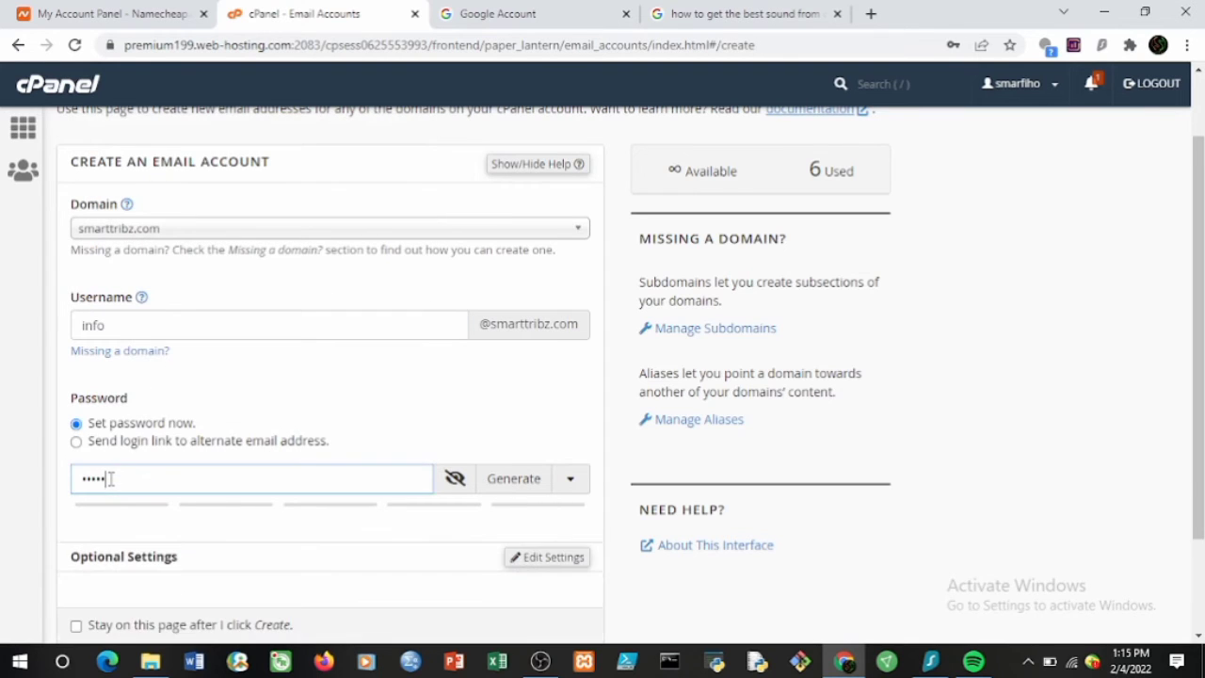
pyautogui.write('*******')
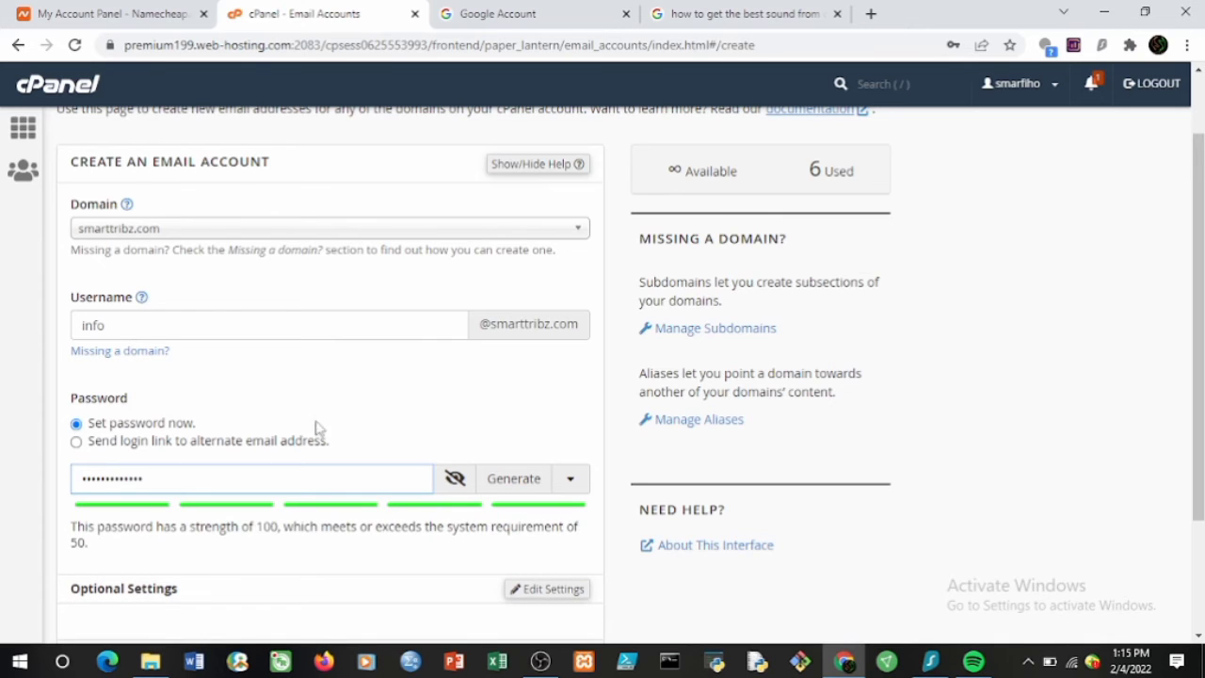
pyautogui.click(365, 397)
pyautogui.scroll(-3, 366, 398)
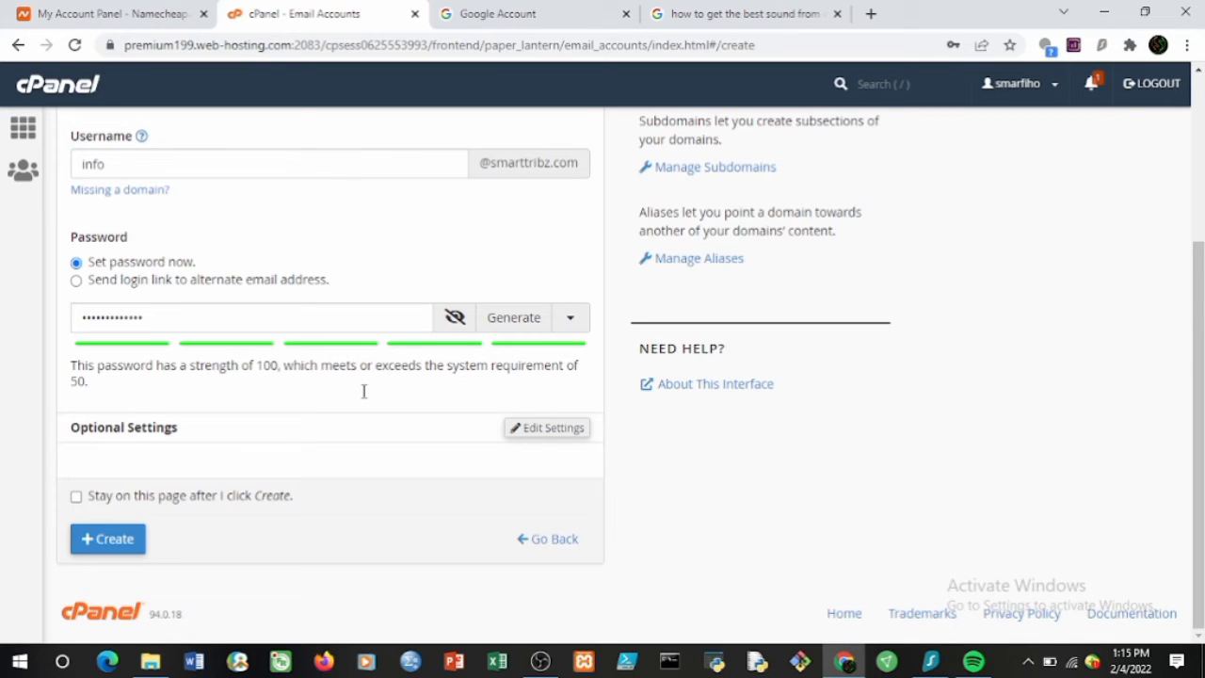
pyautogui.click(117, 545)
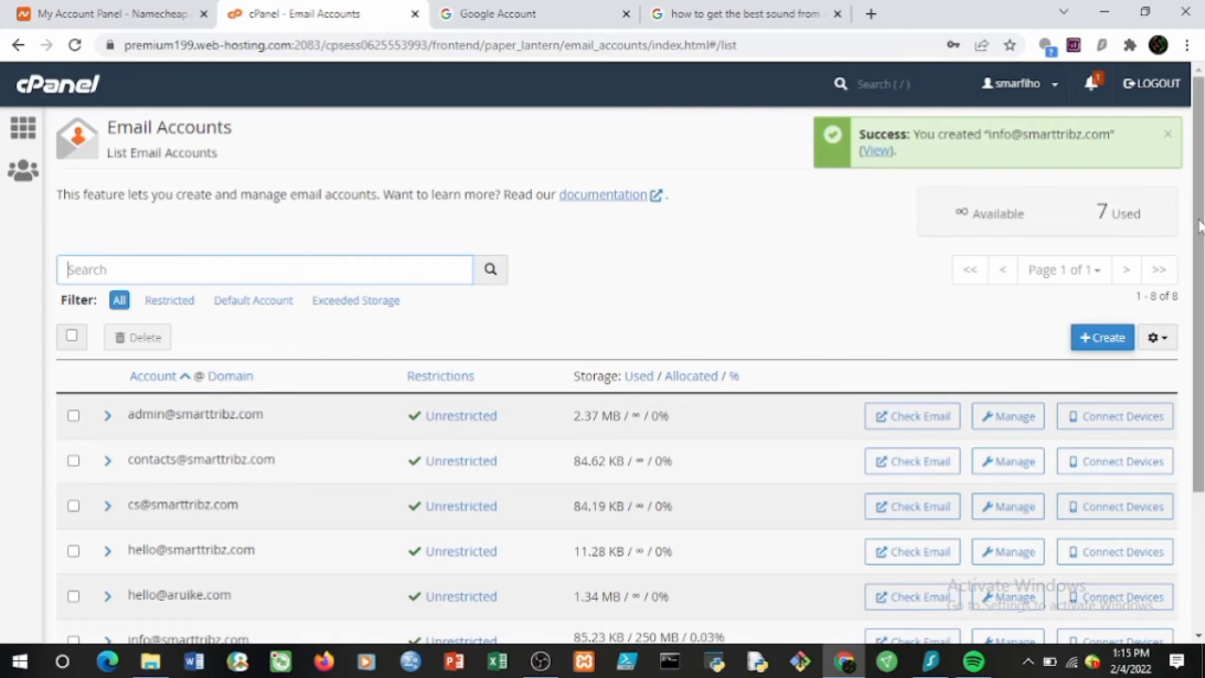
pyautogui.moveTo(1201, 224); pyautogui.dragTo(1201, 345)
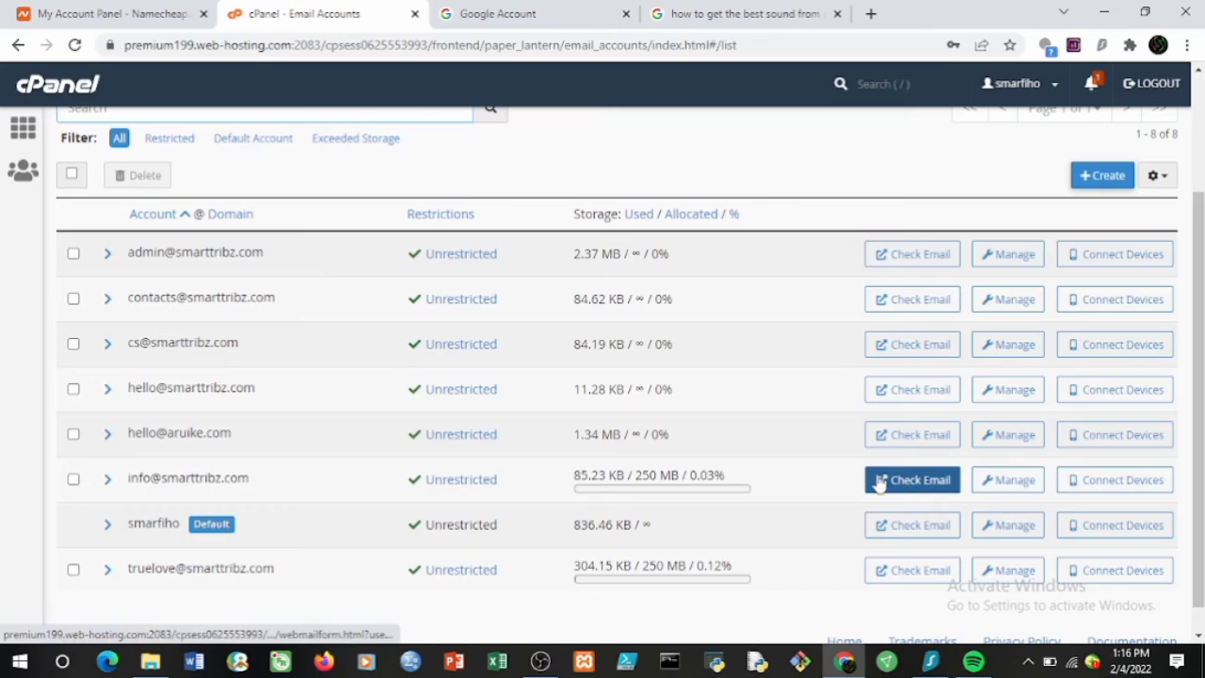
pyautogui.click(921, 484)
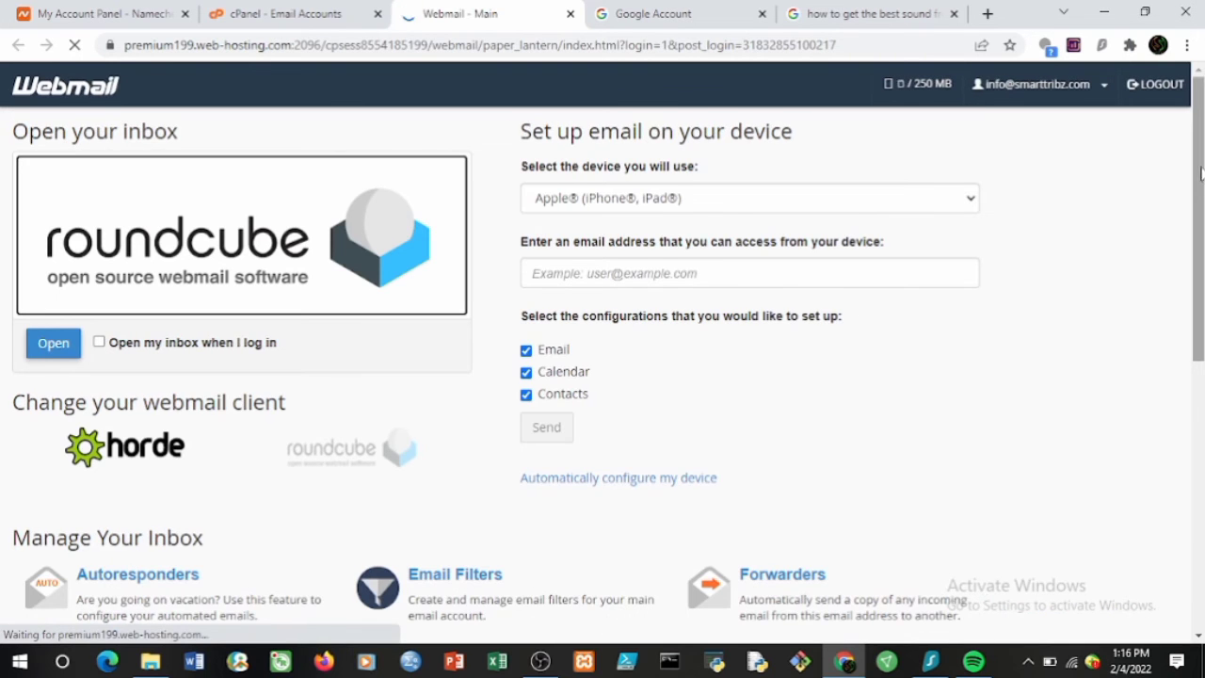
pyautogui.moveTo(1200, 171); pyautogui.dragTo(1200, 233)
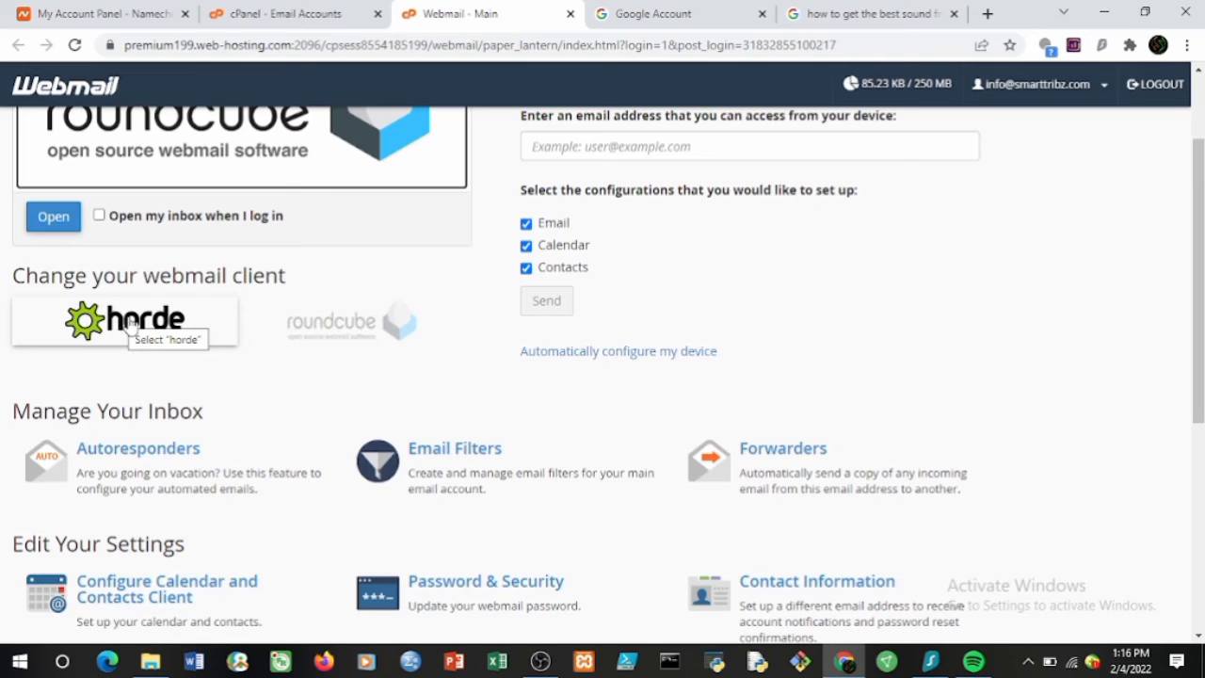
pyautogui.click(99, 217)
pyautogui.click(43, 224)
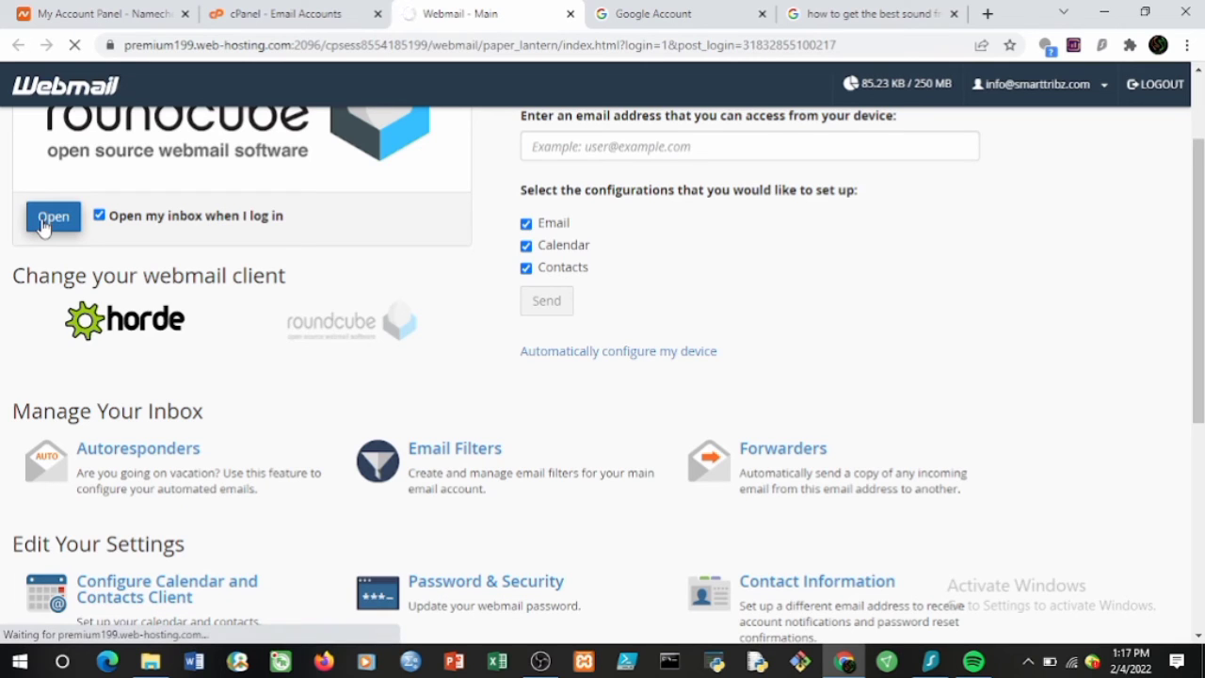
# Read the '[smarttribz.com] Client configuration settings' email's IMAP 993/143, POP3 995/110 and SMTP 465/587 ports.
pyautogui.moveTo(1198, 207); pyautogui.dragTo(1201, 179)
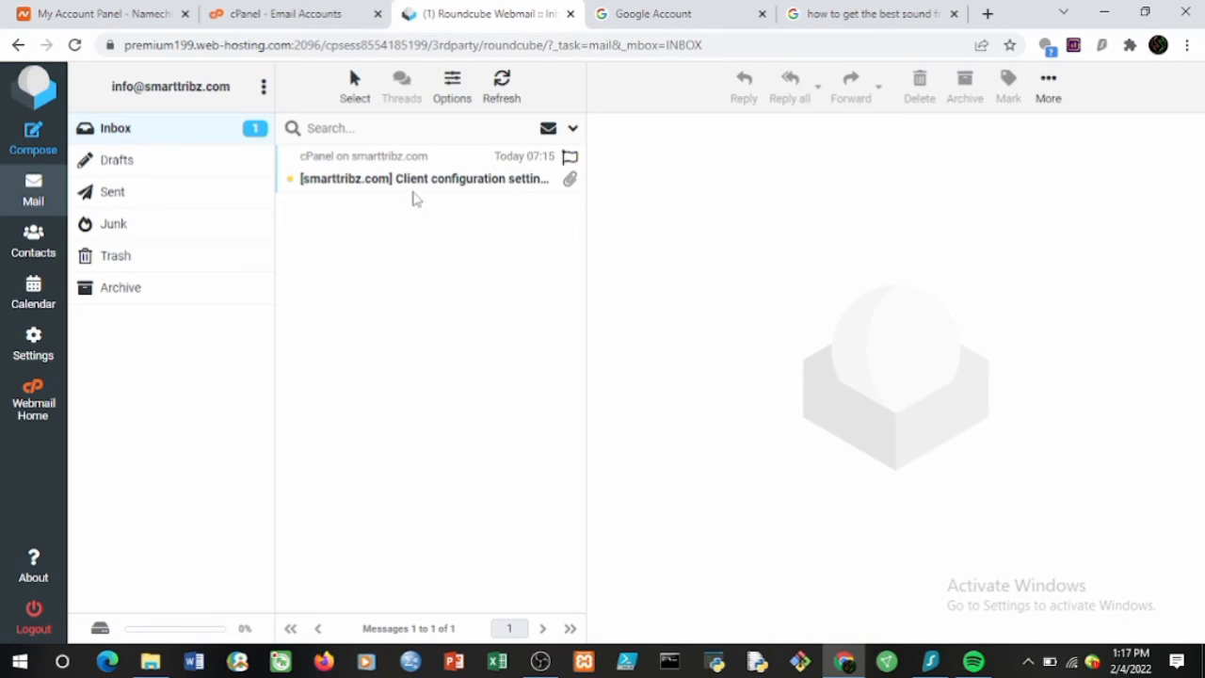
pyautogui.click(418, 191)
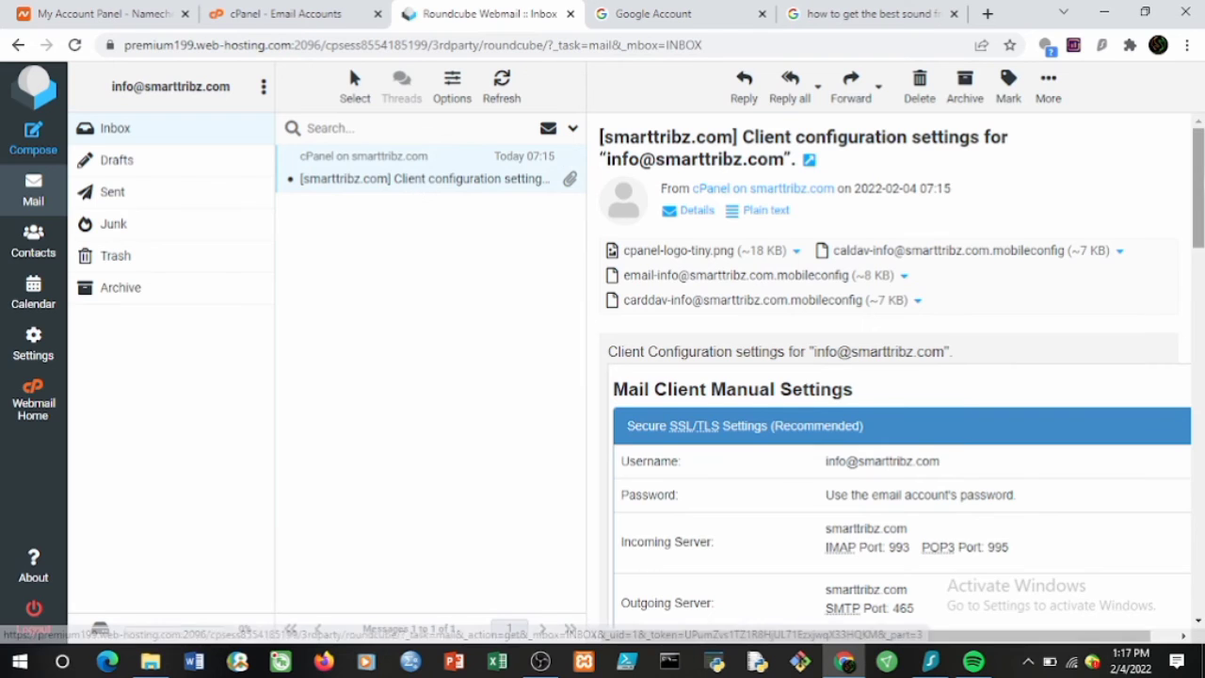
pyautogui.scroll(-6, 894, 377)
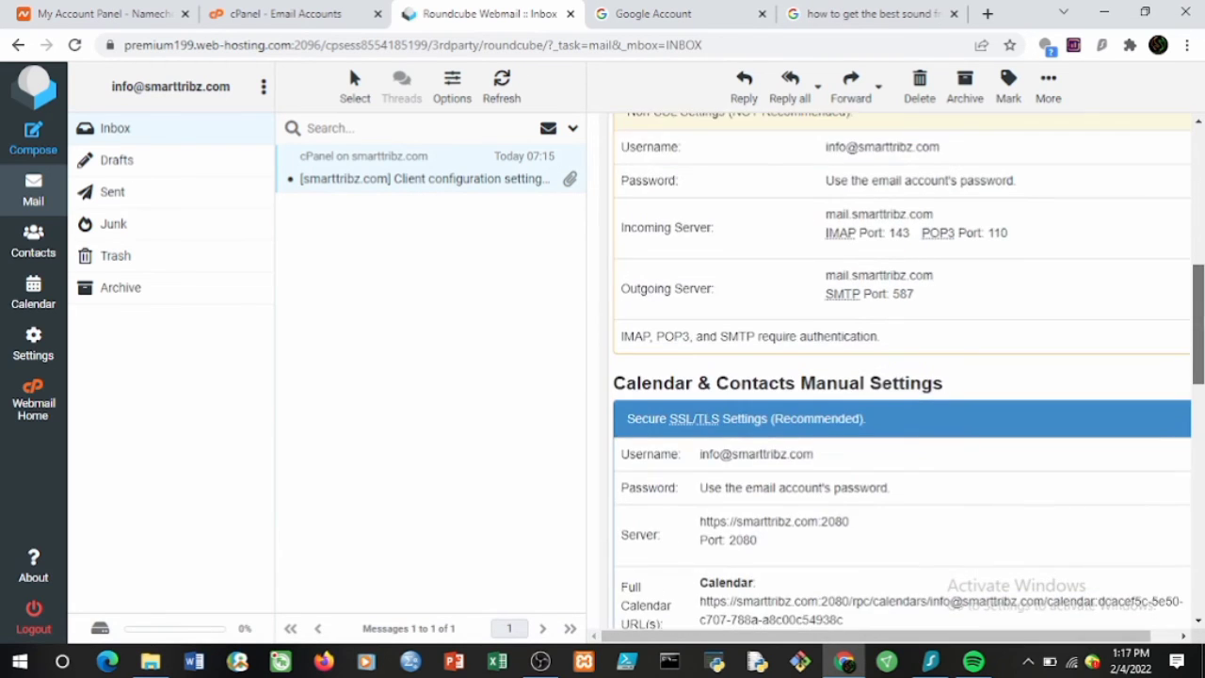
pyautogui.scroll(-3, 902, 370)
pyautogui.scroll(2, 902, 370)
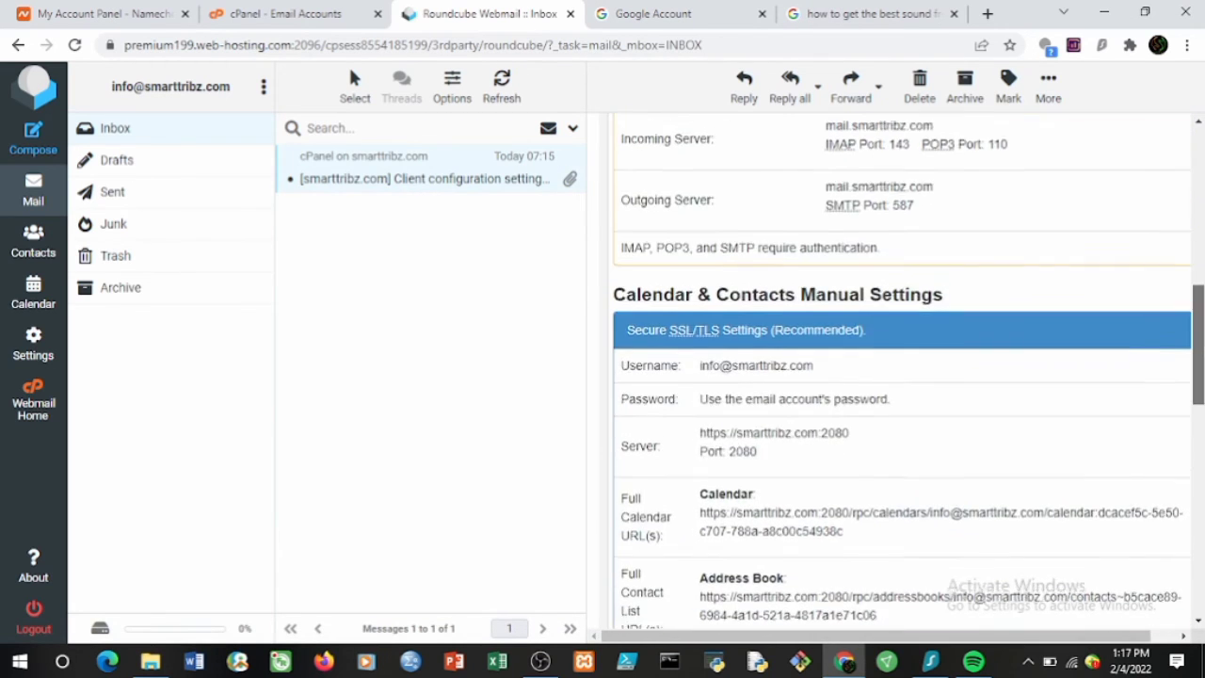
pyautogui.moveTo(1203, 340); pyautogui.dragTo(1202, 257)
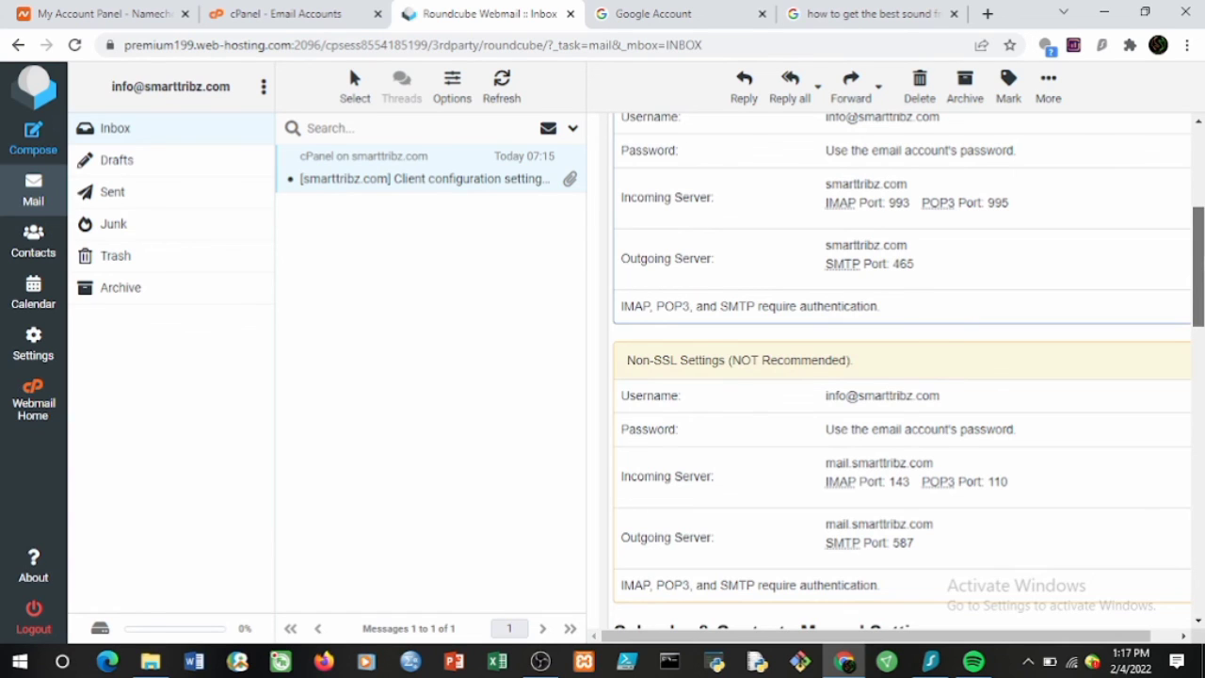
pyautogui.moveTo(1201, 257); pyautogui.dragTo(1201, 287)
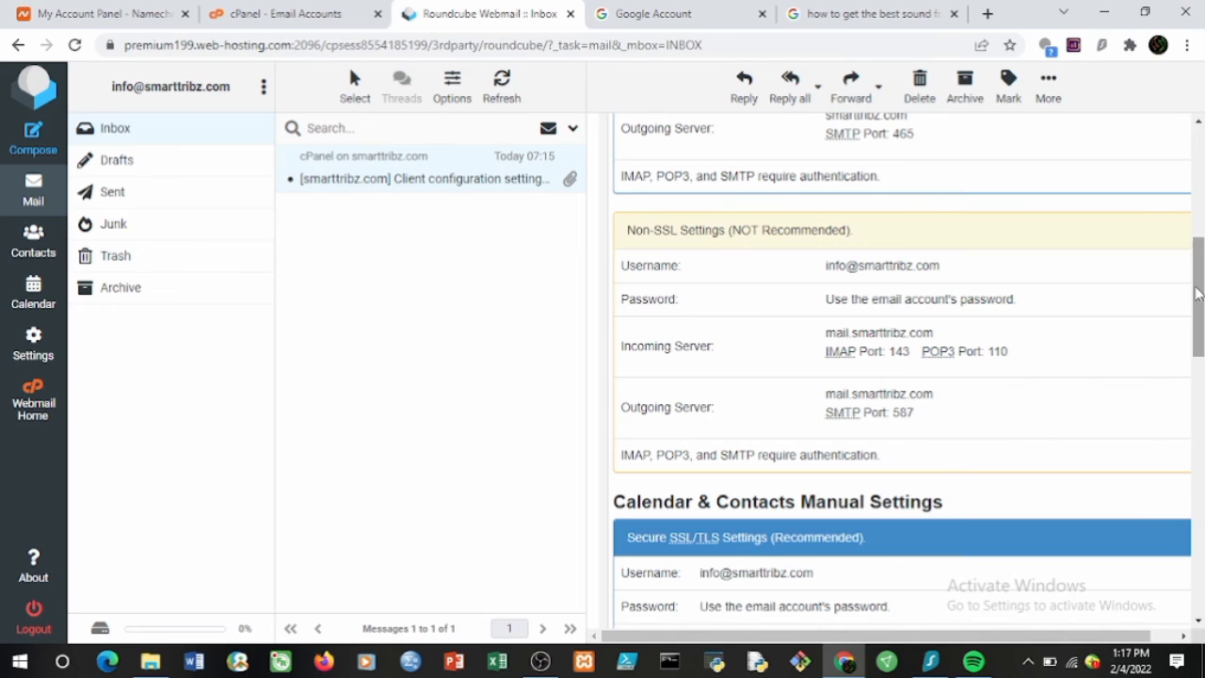
pyautogui.moveTo(1198, 288)
pyautogui.mouseDown()
pyautogui.moveTo(1201, 332)
pyautogui.moveTo(1198, 279)
pyautogui.mouseUp()
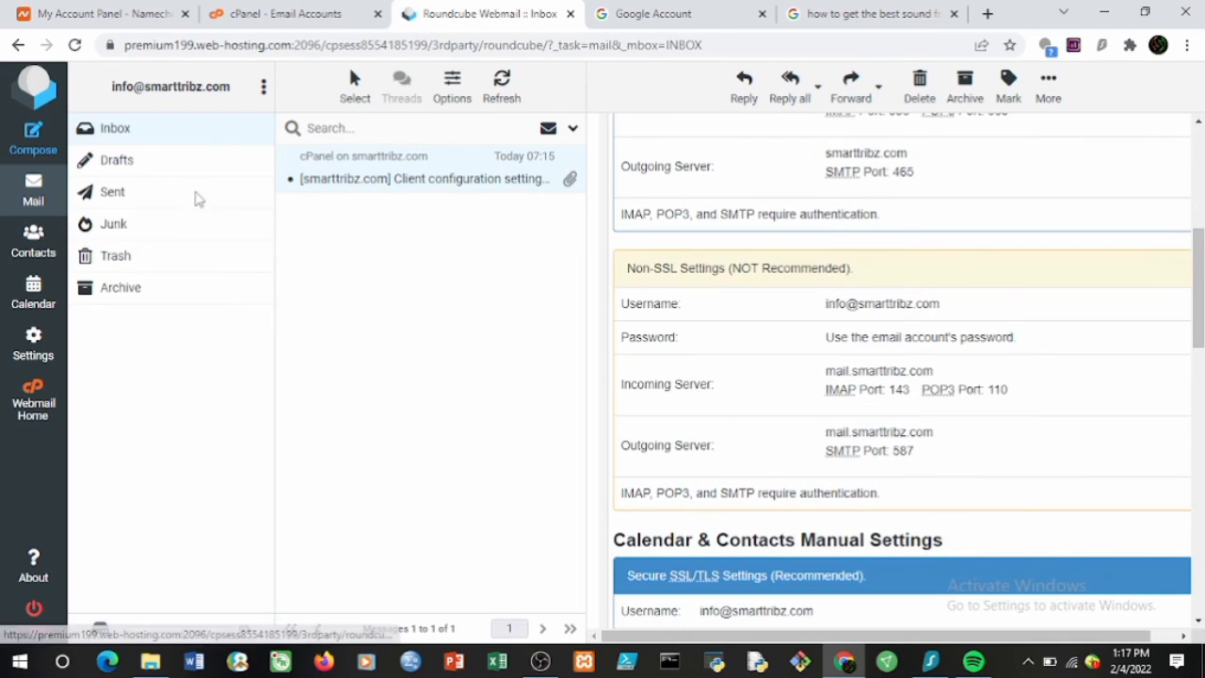
# Check that Drafts is empty, return to the Inbox, and begin a new message.
pyautogui.click(139, 166)
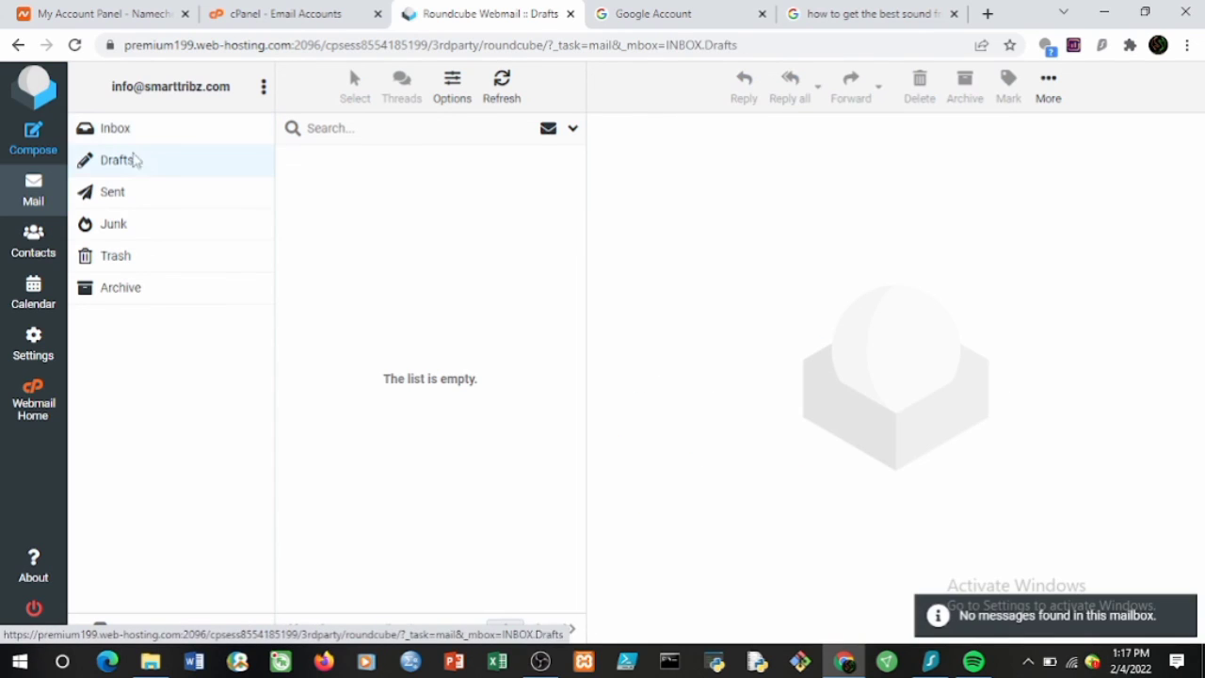
pyautogui.click(129, 137)
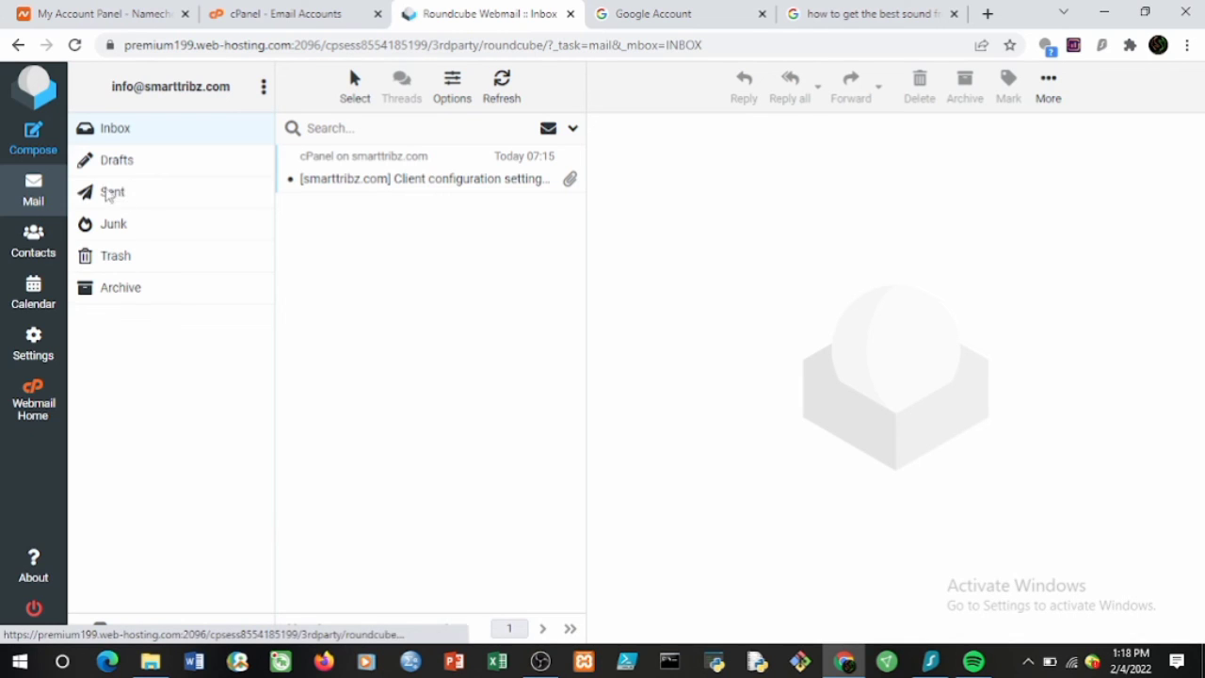
pyautogui.click(35, 144)
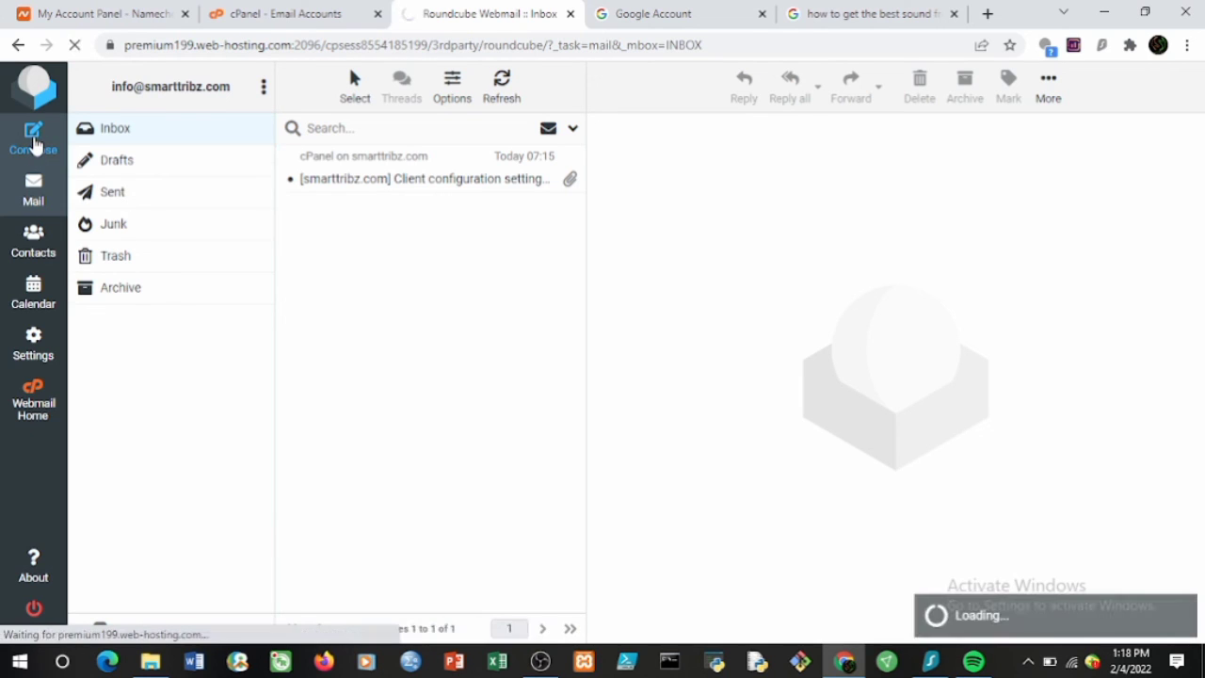